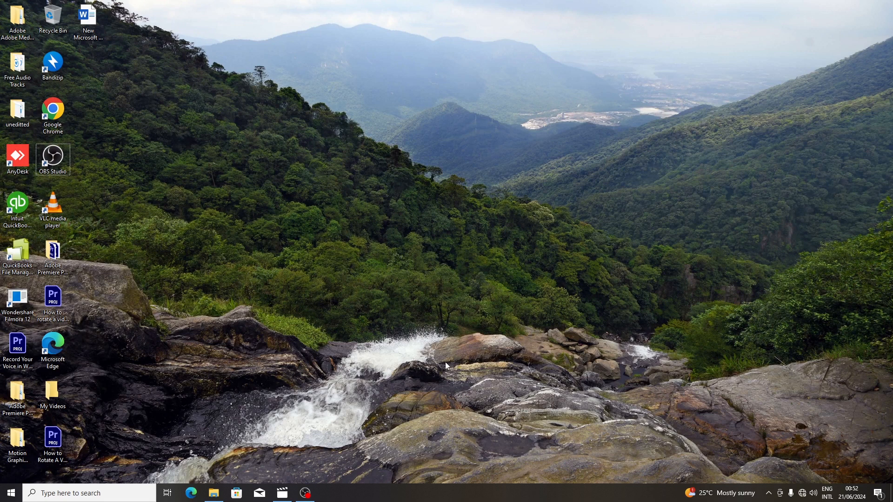
- Search the computer for "pre" and launch Adobe Premiere Pro 2022
{"action": "key", "text": "super"}
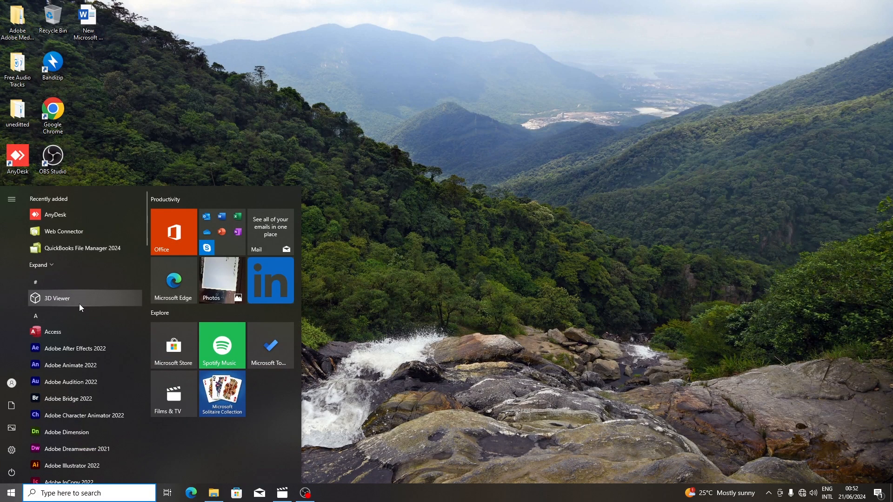
{"action": "type", "text": "p"}
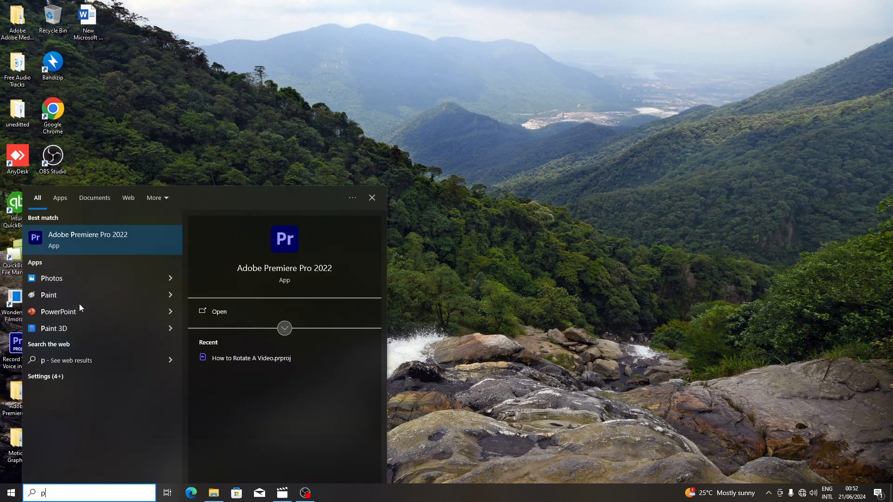
{"action": "type", "text": "re"}
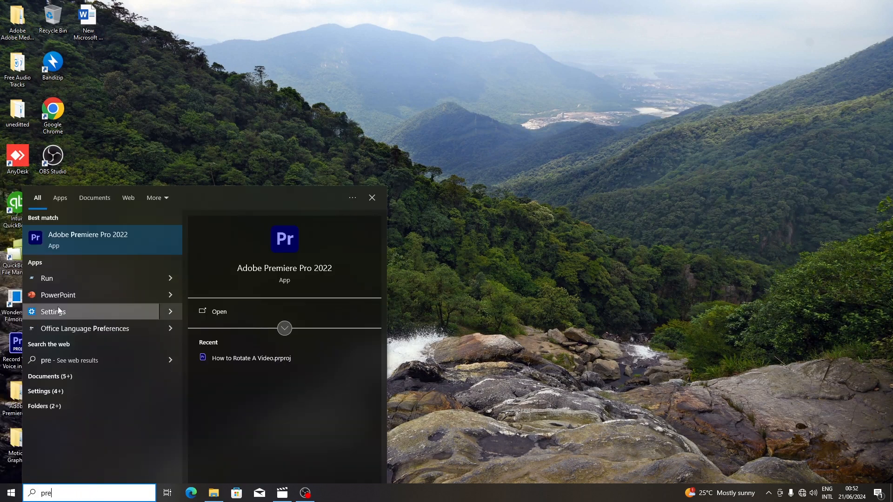
{"action": "left_click", "coordinate": [87, 239]}
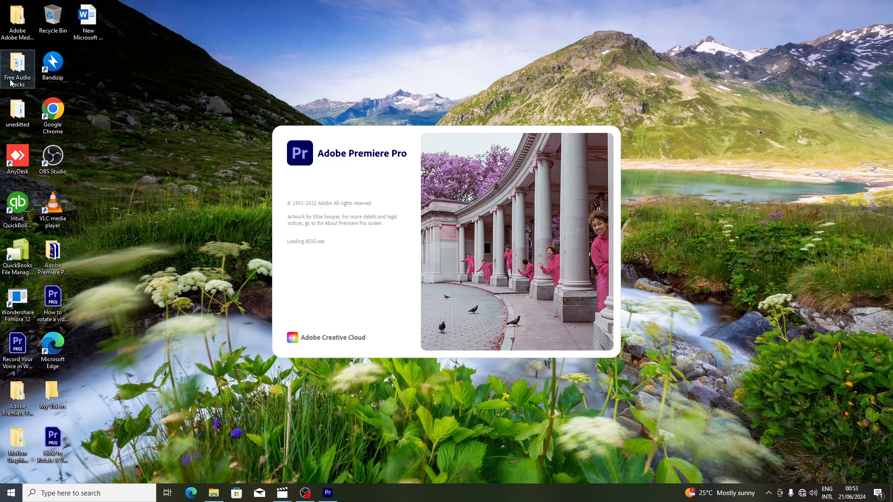
- Look through the contents of the uneditted and Free Audio Tracks folders on the desktop
{"action": "left_click", "coordinate": [26, 79]}
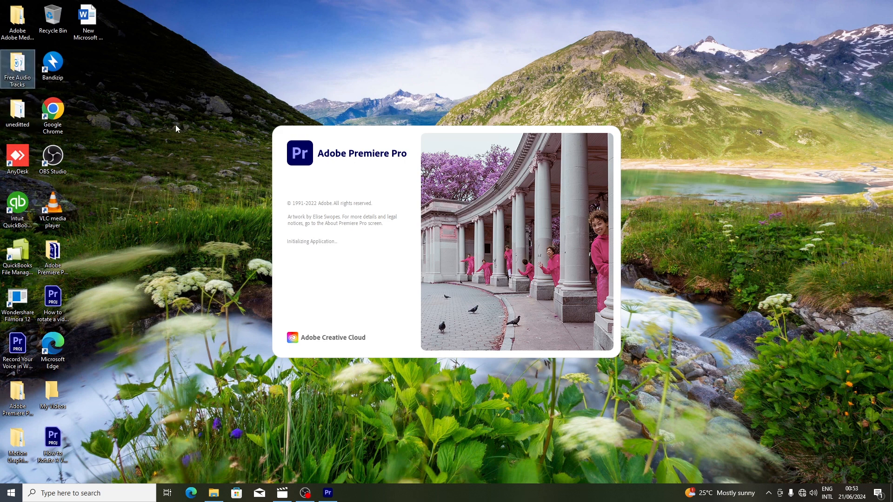
{"action": "left_click", "coordinate": [17, 114]}
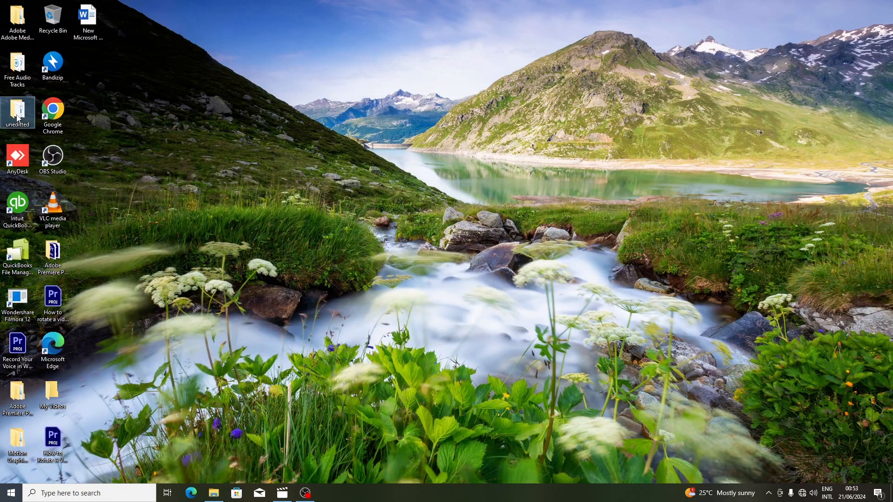
{"action": "double_click", "coordinate": [18, 114]}
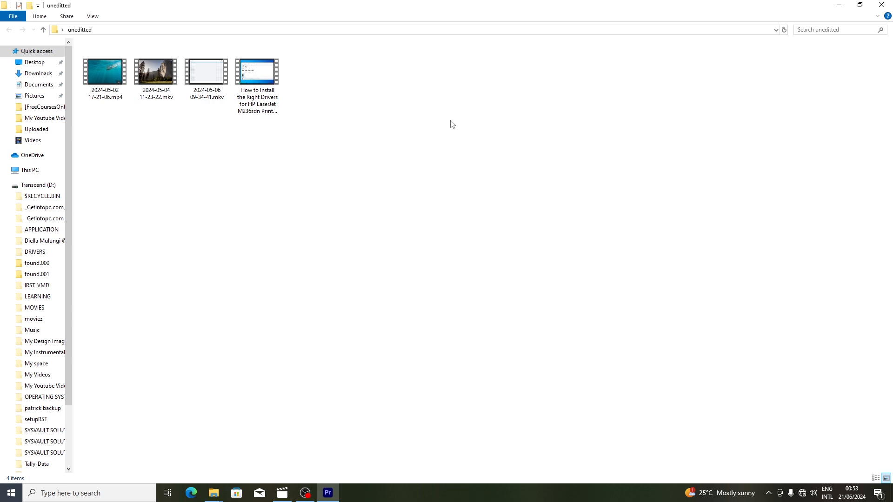
{"action": "left_click", "coordinate": [881, 5]}
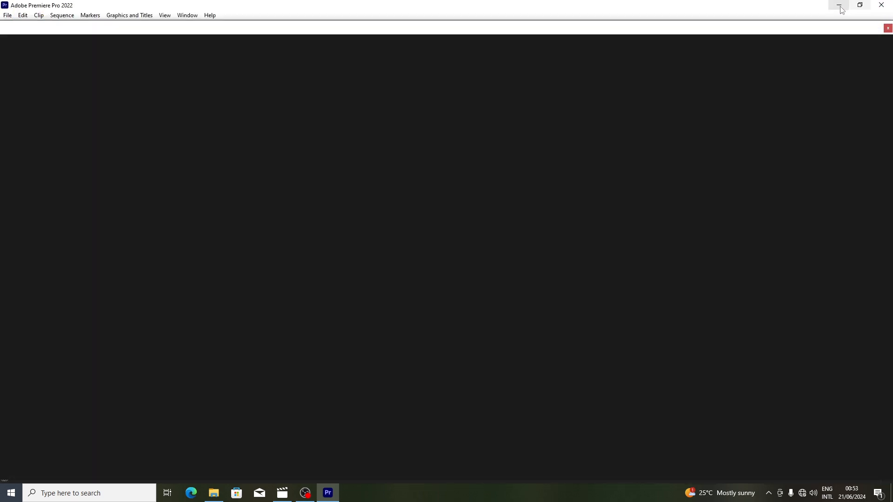
{"action": "left_click", "coordinate": [839, 4]}
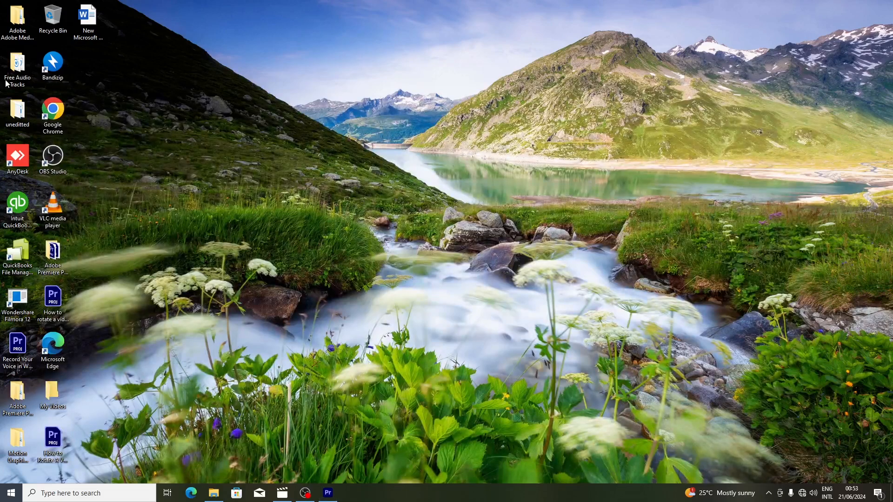
{"action": "double_click", "coordinate": [22, 70]}
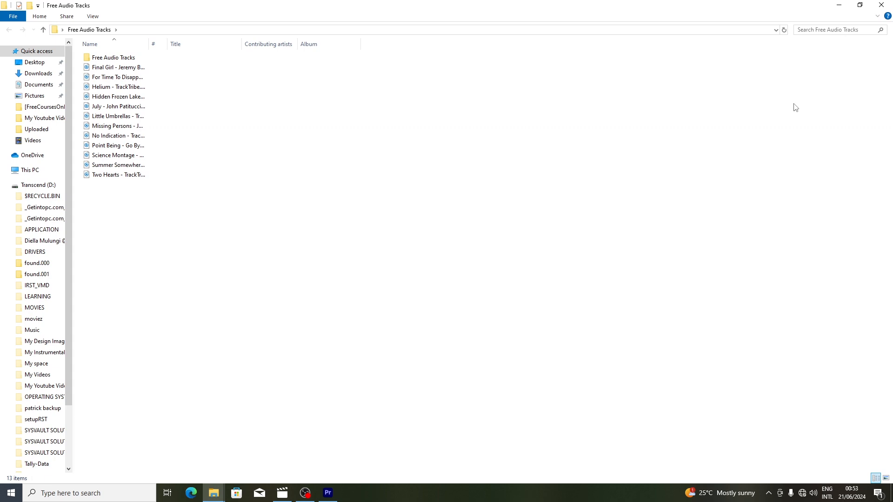
{"action": "left_click", "coordinate": [881, 5]}
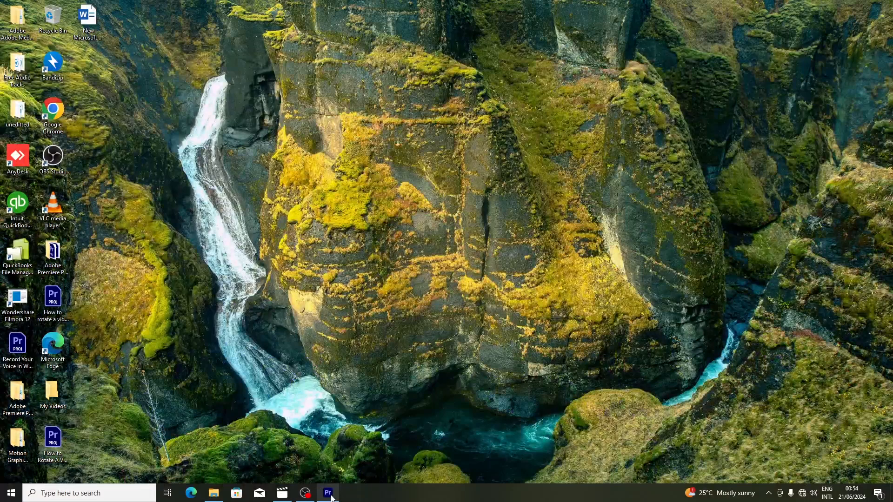
- Create a desktop folder named "My Media files" and move the Free Audio Tracks and uneditted folders into it
{"action": "left_click", "coordinate": [327, 493]}
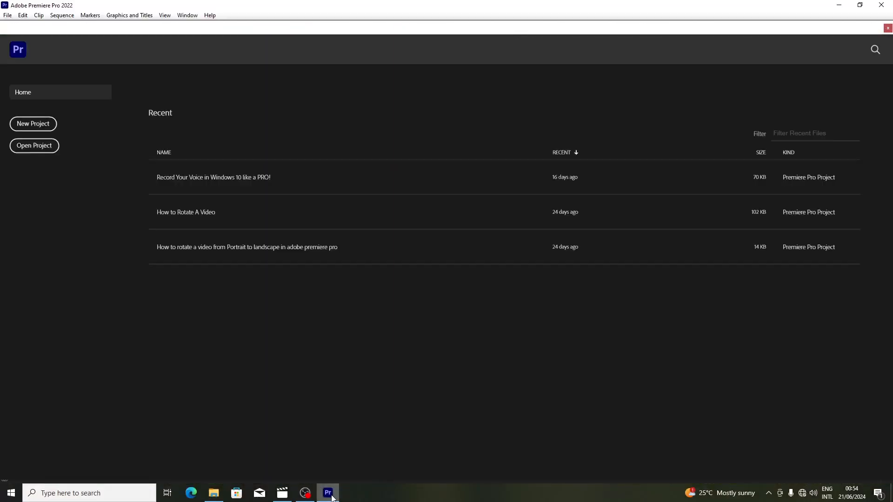
{"action": "left_click", "coordinate": [331, 497]}
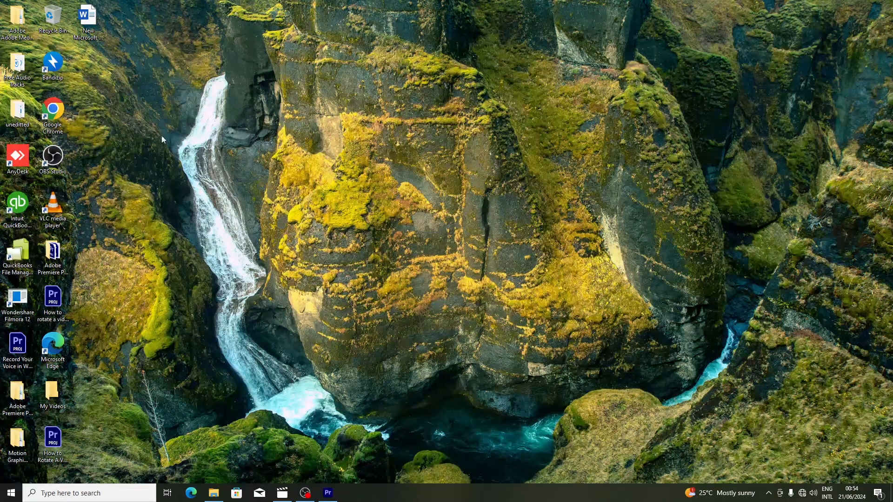
{"action": "right_click", "coordinate": [150, 102]}
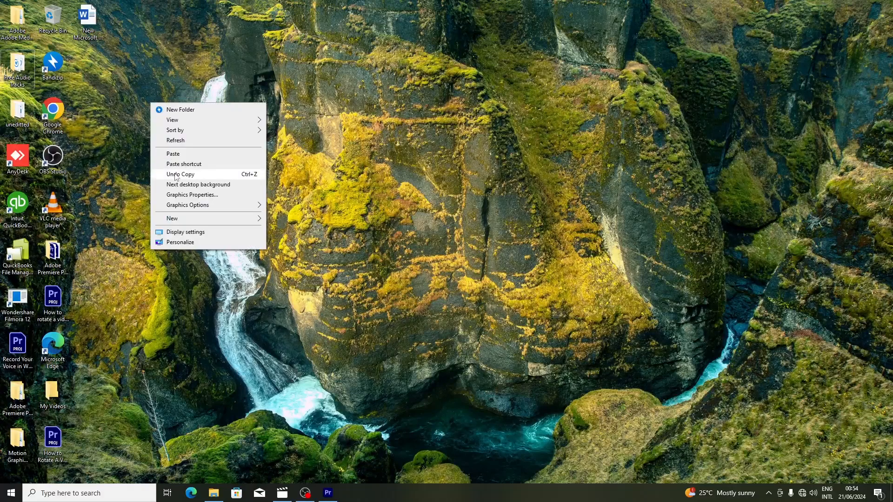
{"action": "mouse_move", "coordinate": [227, 219]}
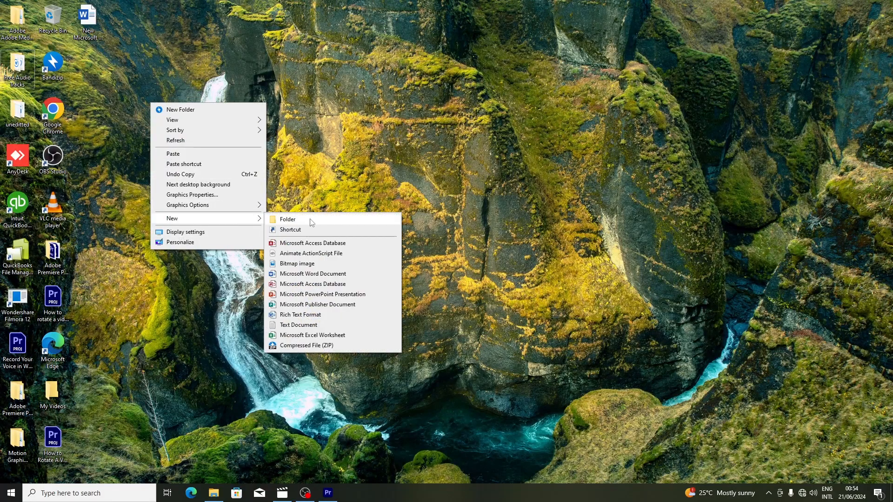
{"action": "left_click", "coordinate": [311, 221]}
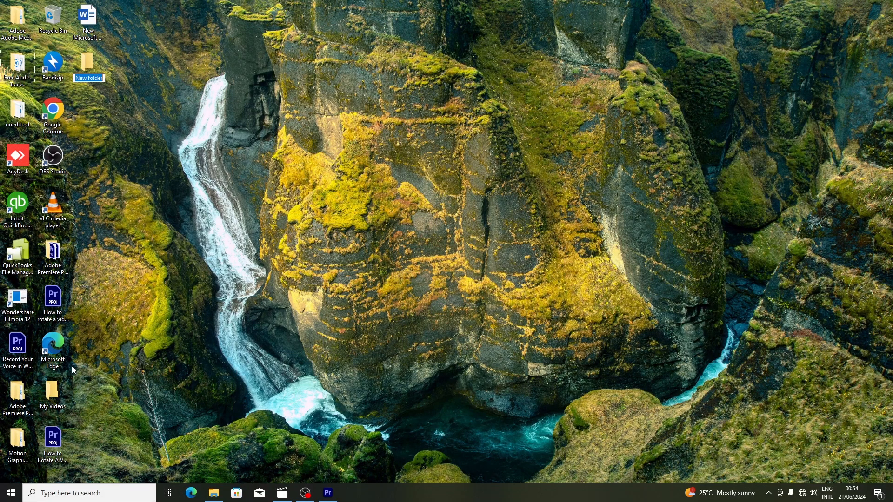
{"action": "type", "text": "My Media files"}
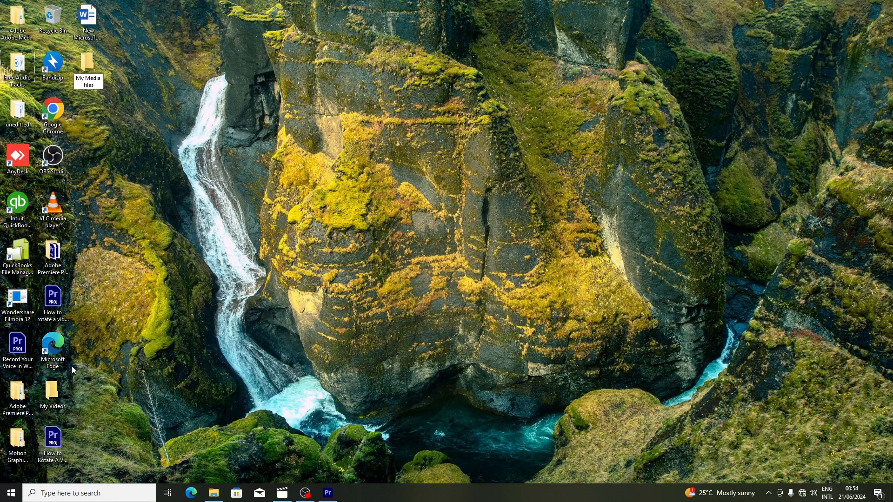
{"action": "key", "text": "Return"}
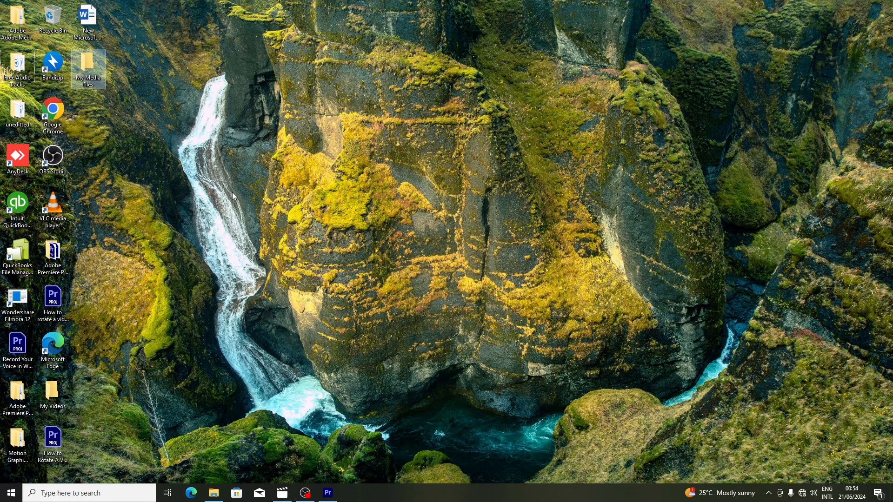
{"action": "left_click_drag", "start_coordinate": [14, 65], "coordinate": [89, 70]}
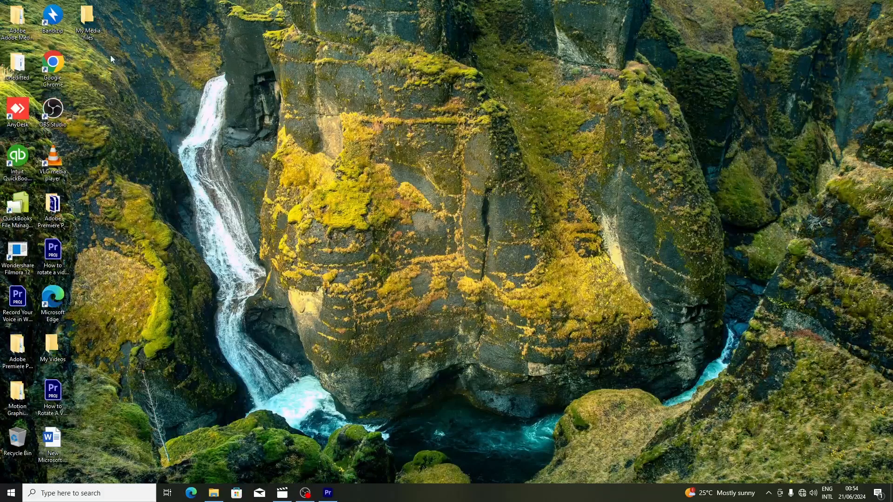
{"action": "left_click_drag", "start_coordinate": [19, 68], "coordinate": [89, 29]}
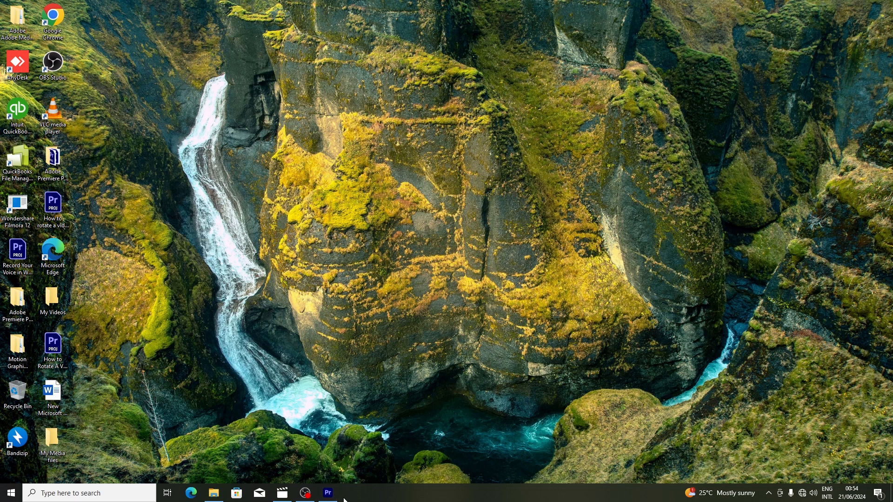
- Switch to Premiere Pro, start a new project and set its location to the My Media files folder on the Desktop
{"action": "left_click", "coordinate": [328, 493]}
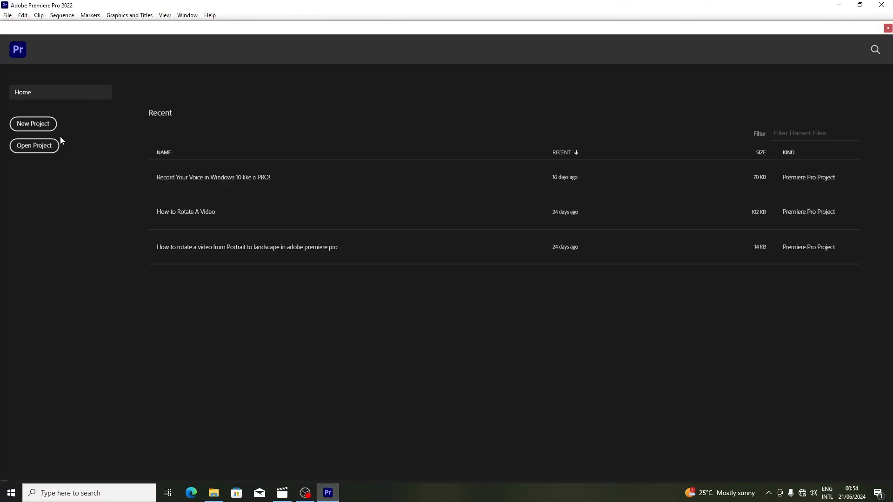
{"action": "left_click", "coordinate": [33, 124]}
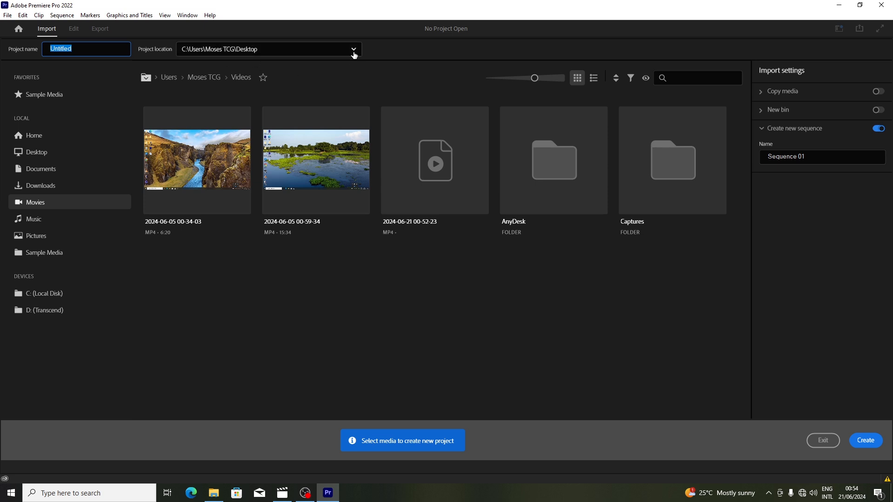
{"action": "left_click", "coordinate": [317, 52]}
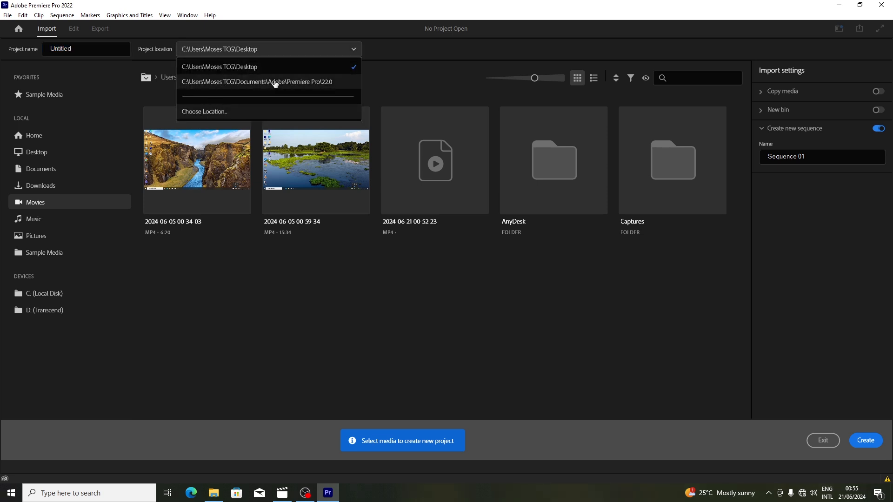
{"action": "left_click", "coordinate": [198, 113]}
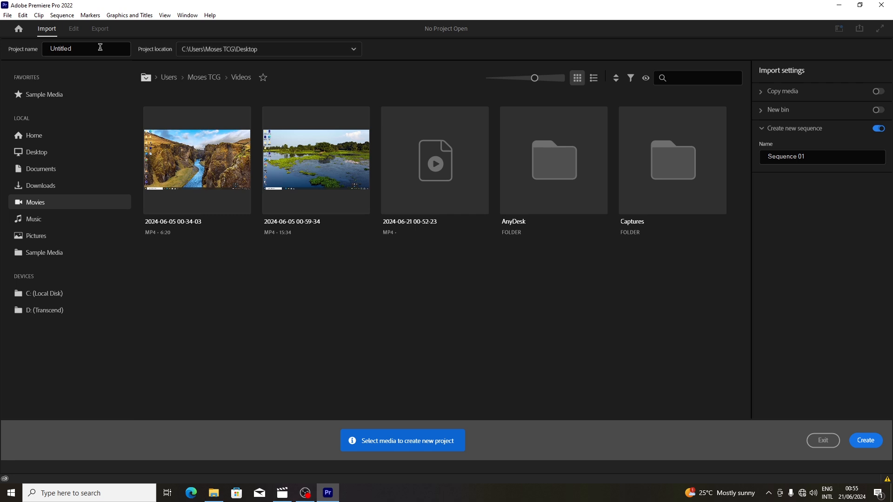
{"action": "left_click", "coordinate": [296, 55]}
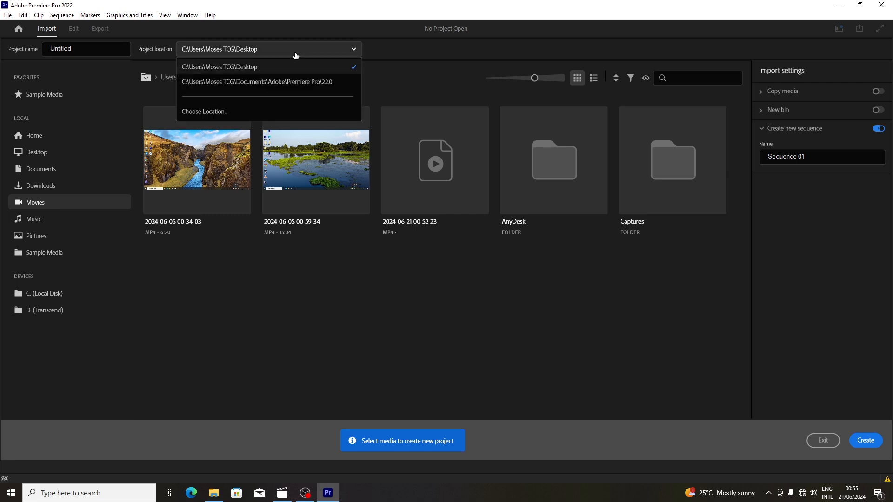
{"action": "left_click", "coordinate": [295, 54]}
{"action": "left_click", "coordinate": [296, 55]}
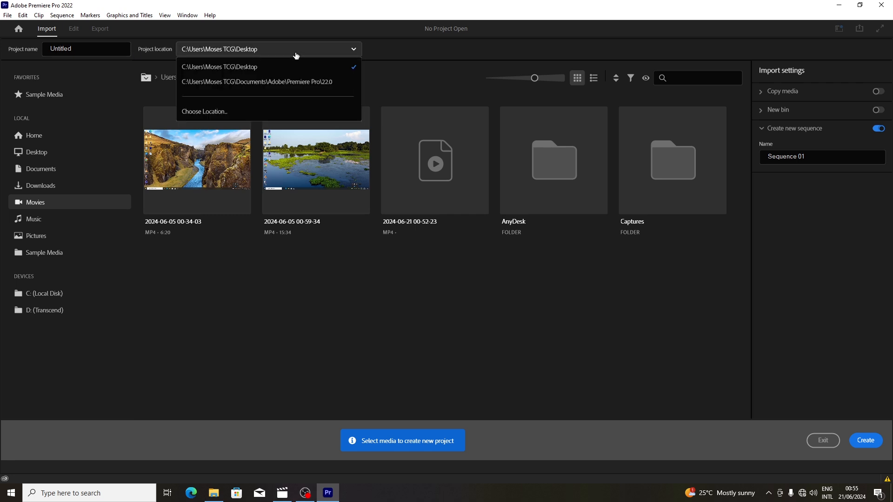
{"action": "left_click", "coordinate": [203, 113]}
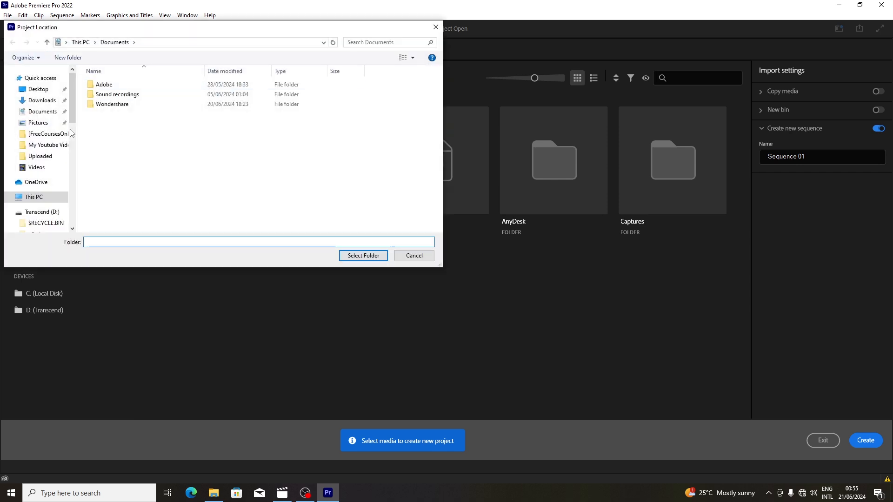
{"action": "left_click", "coordinate": [37, 89]}
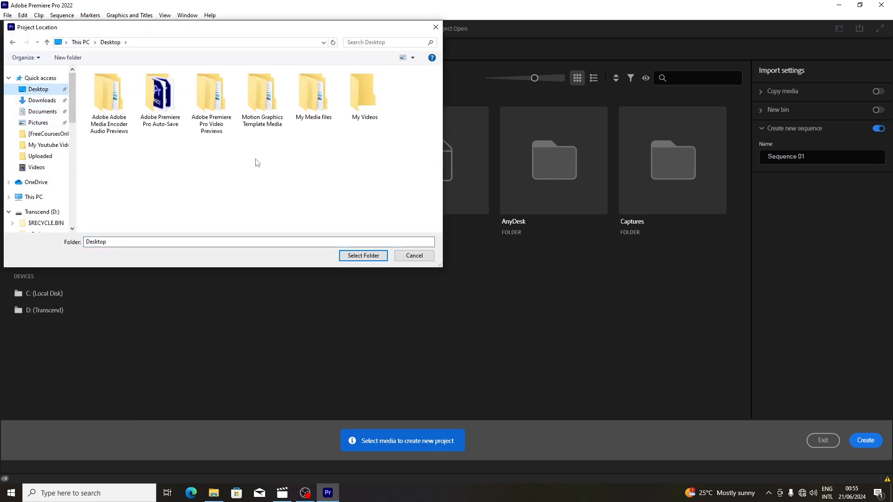
{"action": "double_click", "coordinate": [310, 103]}
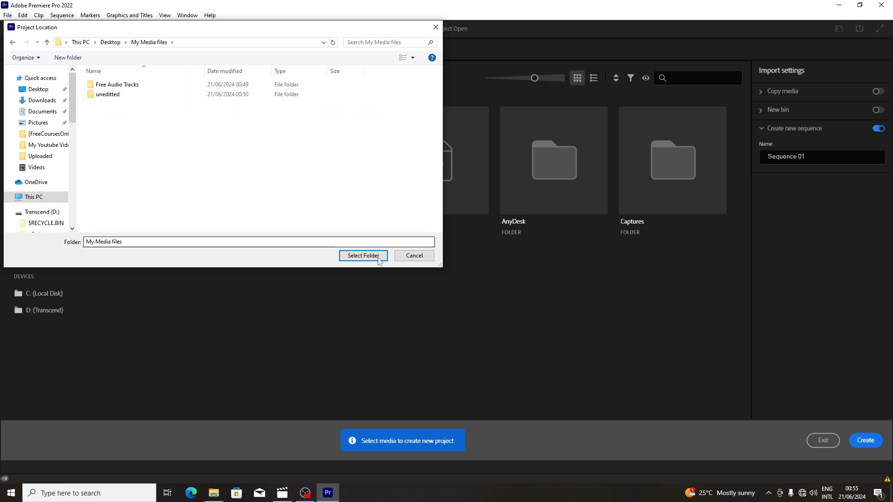
{"action": "left_click", "coordinate": [353, 256]}
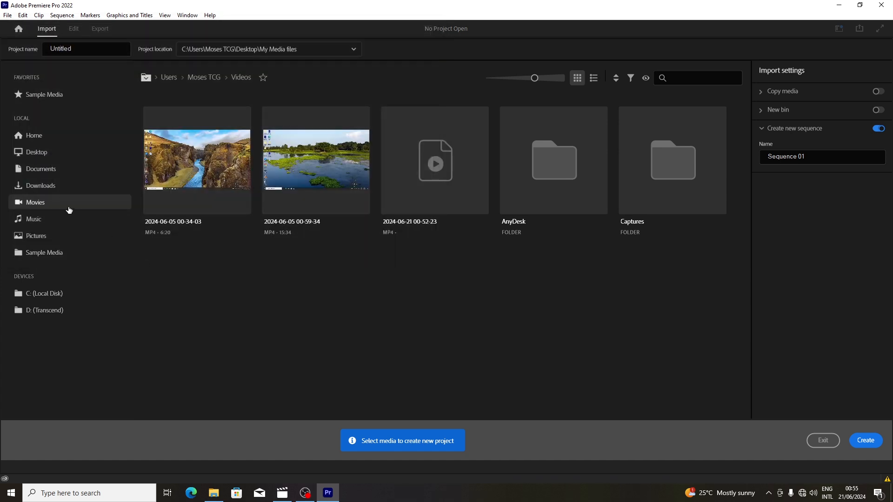
- Name the new project "media imports" and create it
{"action": "left_click", "coordinate": [99, 47]}
{"action": "double_click", "coordinate": [89, 48]}
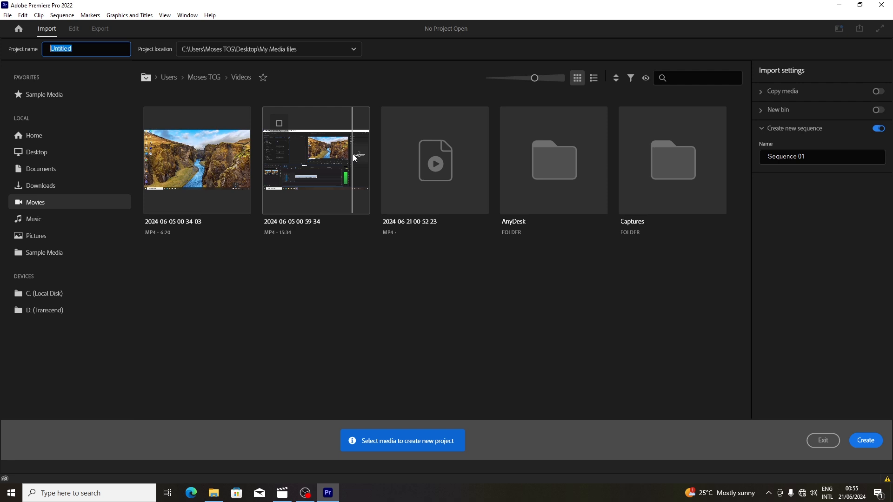
{"action": "type", "text": "Fi"}
{"action": "key", "text": "BackSpace"}
{"action": "key", "text": "BackSpace"}
{"action": "key", "text": "BackSpace"}
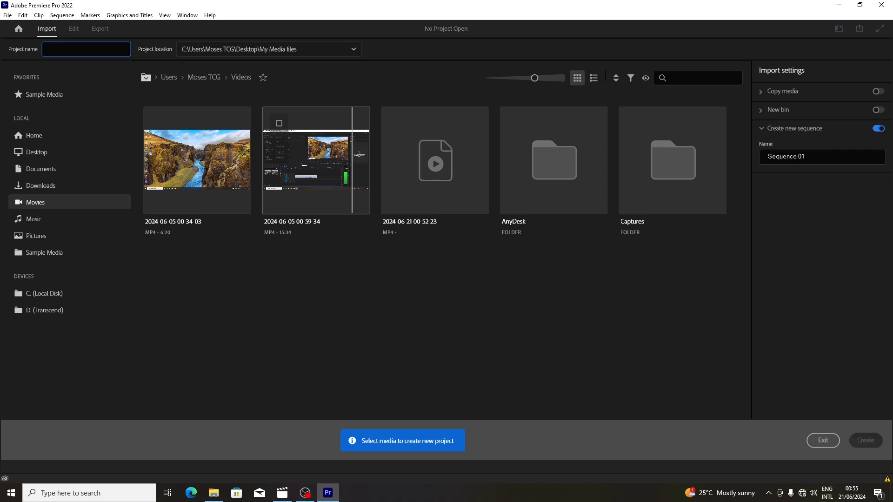
{"action": "type", "text": "me"}
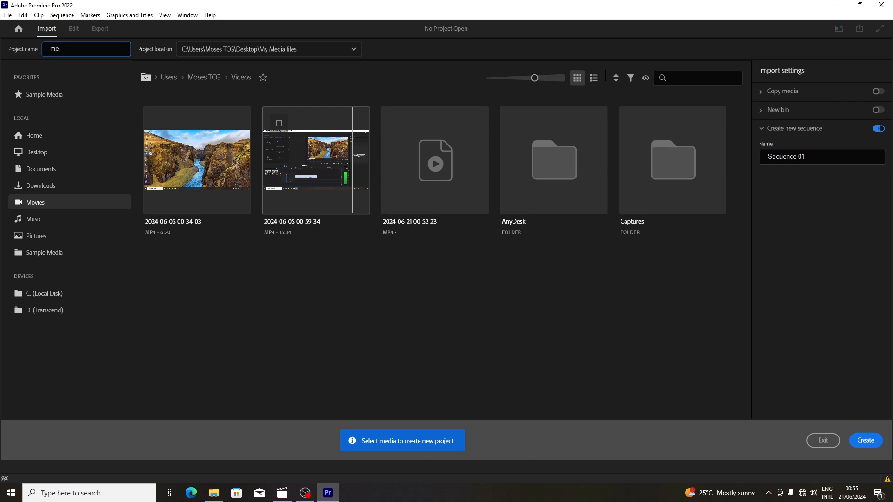
{"action": "type", "text": "ldia"}
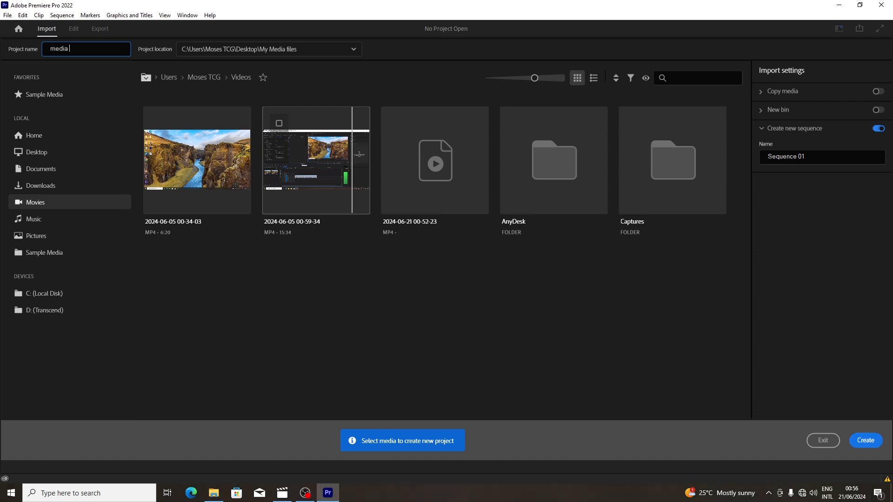
{"action": "type", "text": " i"}
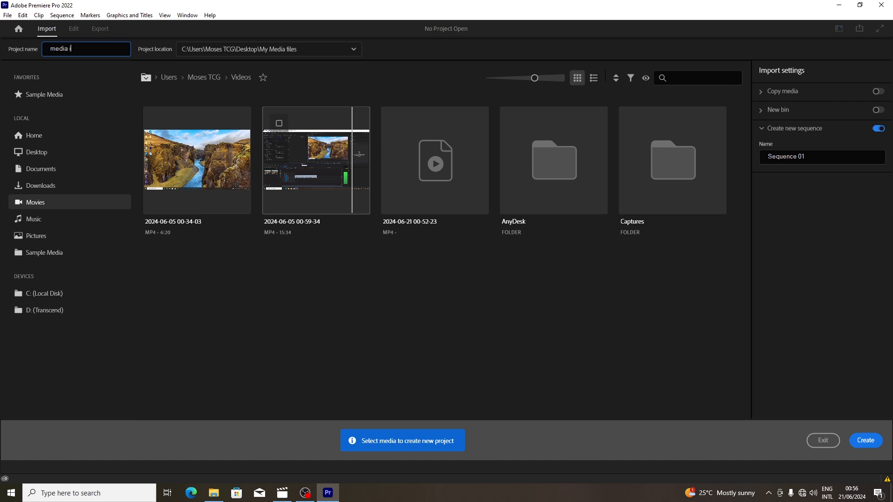
{"action": "type", "text": "mports"}
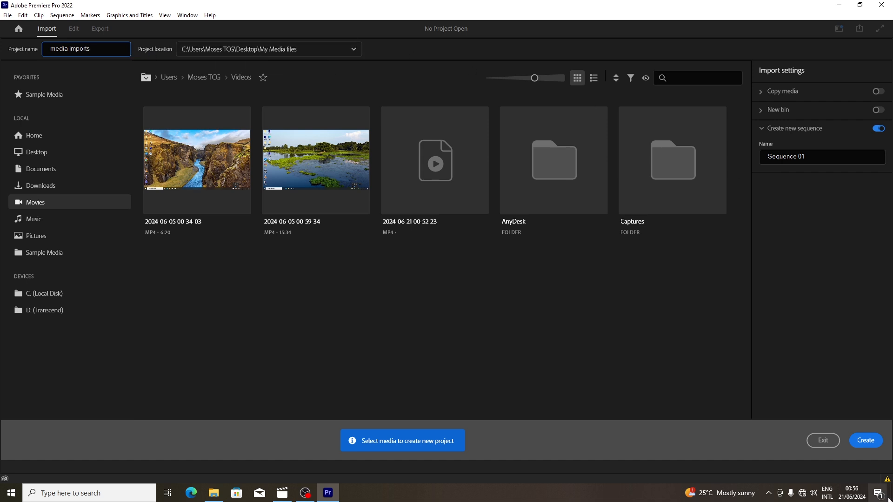
{"action": "left_click", "coordinate": [865, 441]}
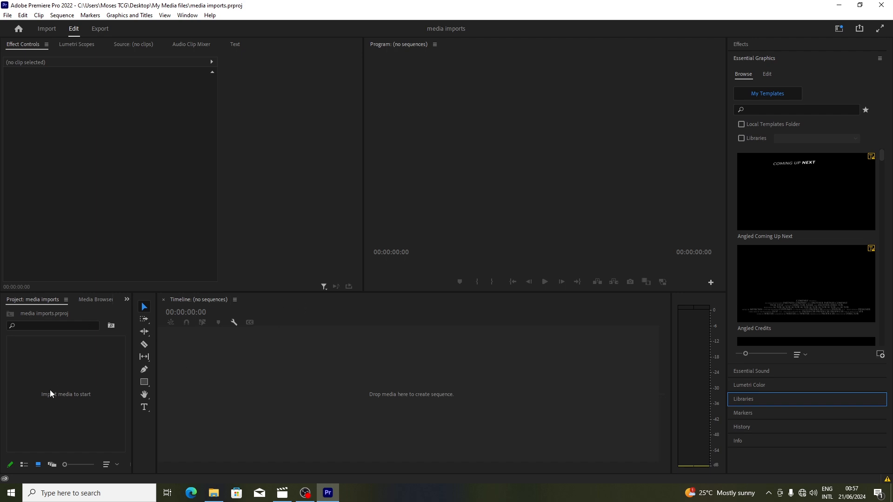
- Show the contents of the C: drive in the Media Browser and widen its panel
{"action": "double_click", "coordinate": [66, 397]}
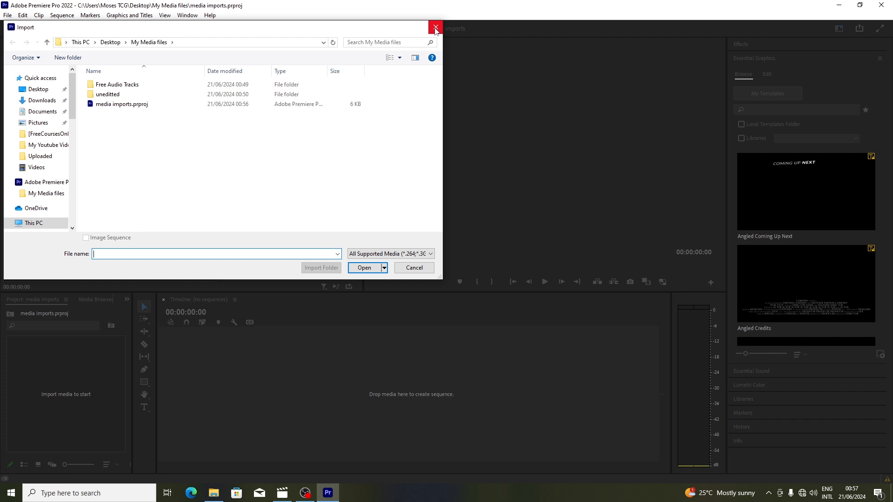
{"action": "left_click", "coordinate": [436, 28]}
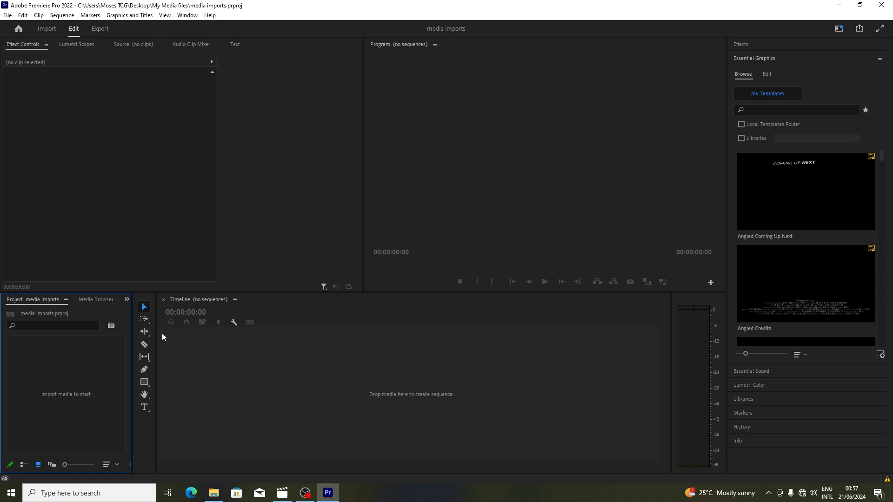
{"action": "left_click", "coordinate": [90, 301]}
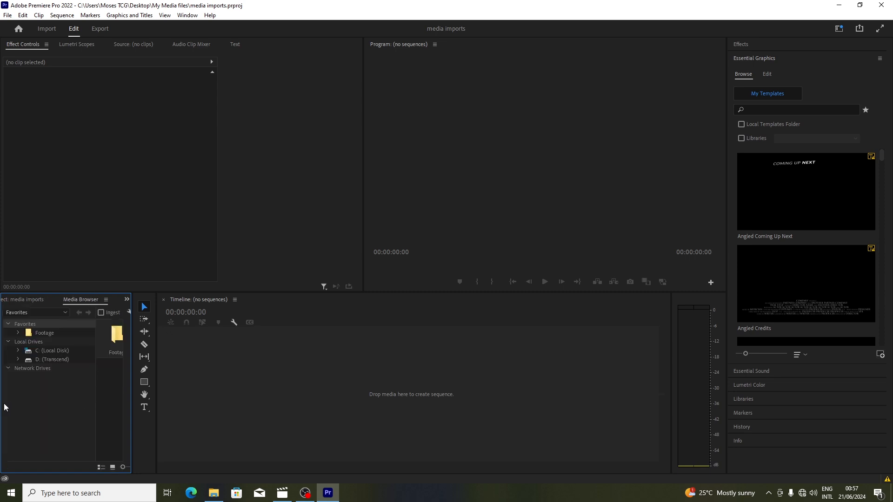
{"action": "left_click", "coordinate": [18, 350]}
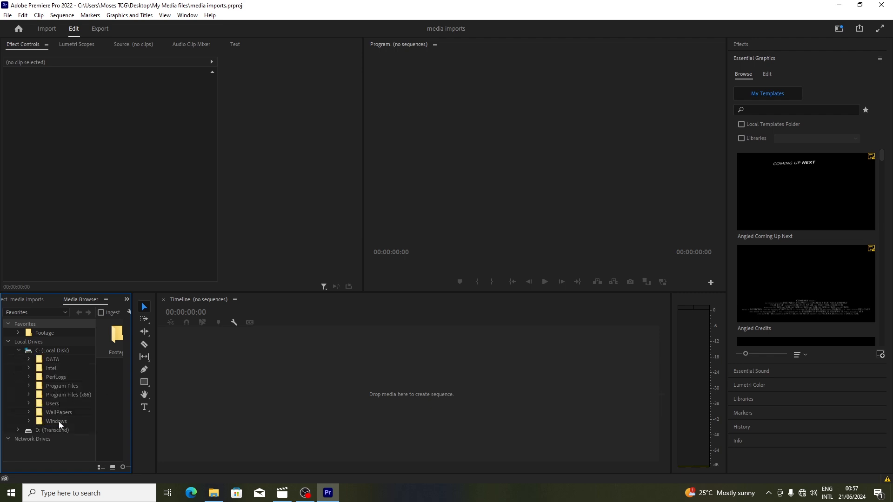
{"action": "left_click", "coordinate": [38, 352]}
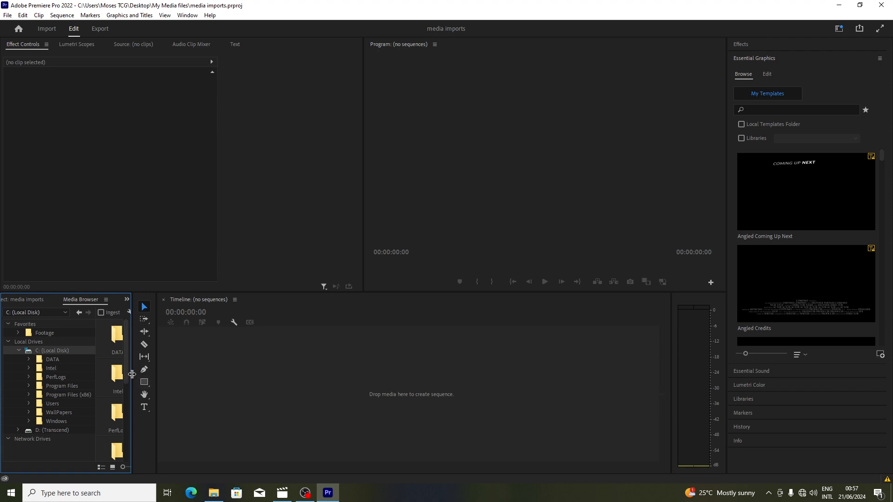
{"action": "left_click_drag", "start_coordinate": [133, 374], "coordinate": [257, 374]}
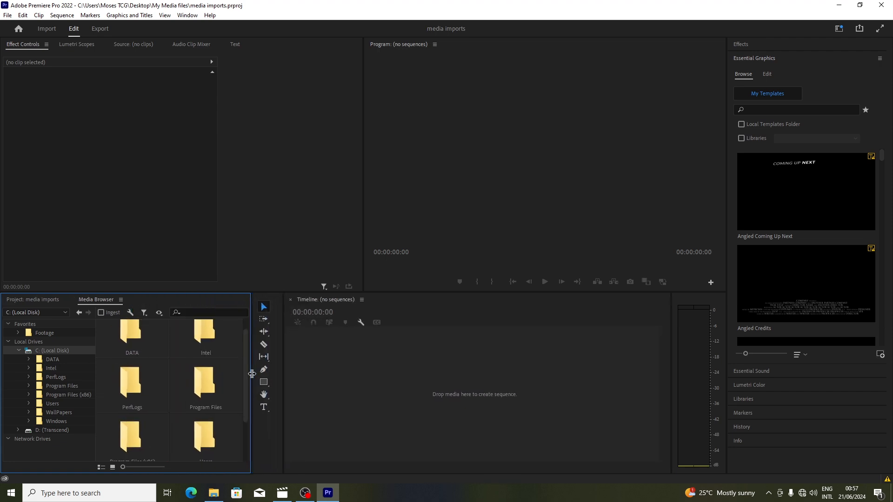
- Browse from the Users folder through the profile's Desktop folder and open the My Media files folder
{"action": "scroll", "coordinate": [243, 361], "scroll_direction": "down", "scroll_amount": 4}
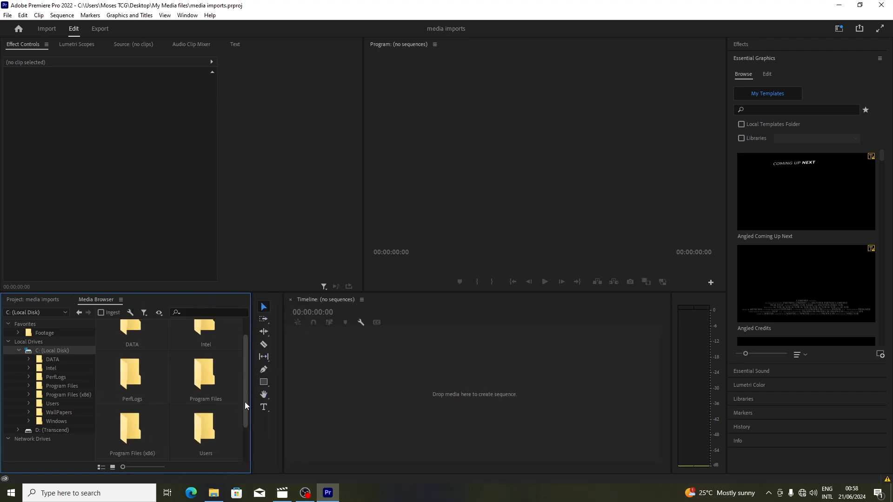
{"action": "scroll", "coordinate": [244, 384], "scroll_direction": "up", "scroll_amount": 1}
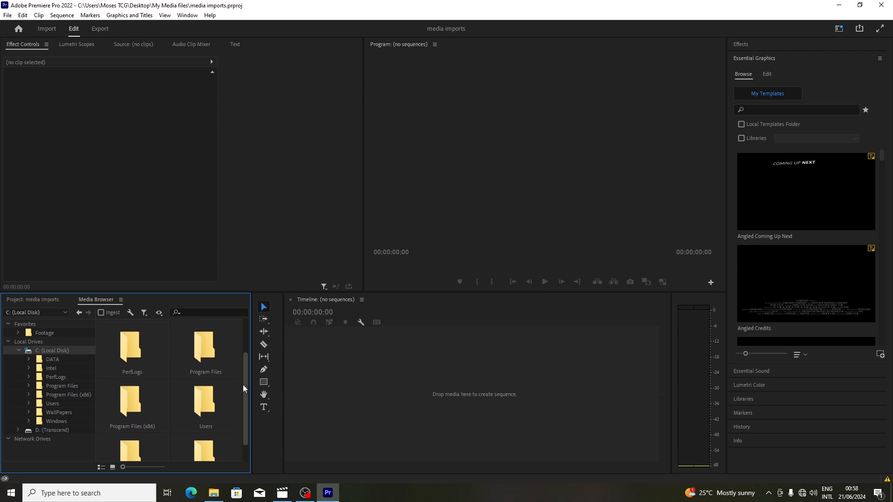
{"action": "double_click", "coordinate": [200, 400]}
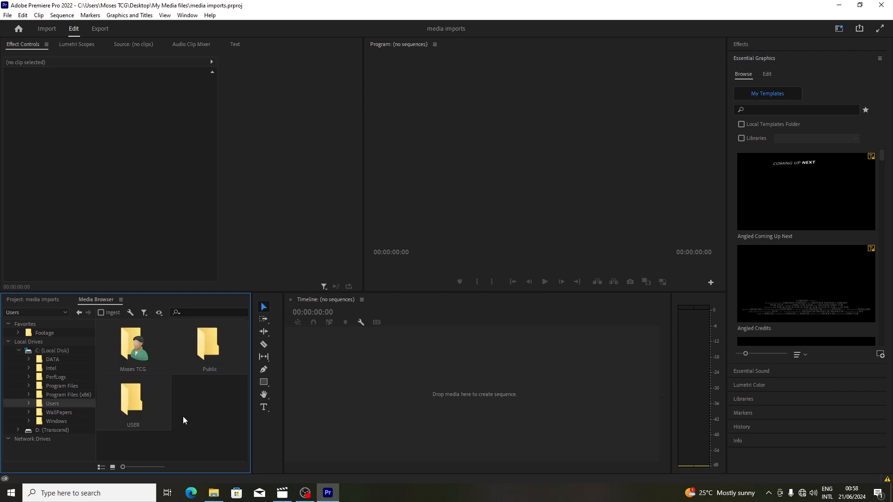
{"action": "double_click", "coordinate": [134, 342]}
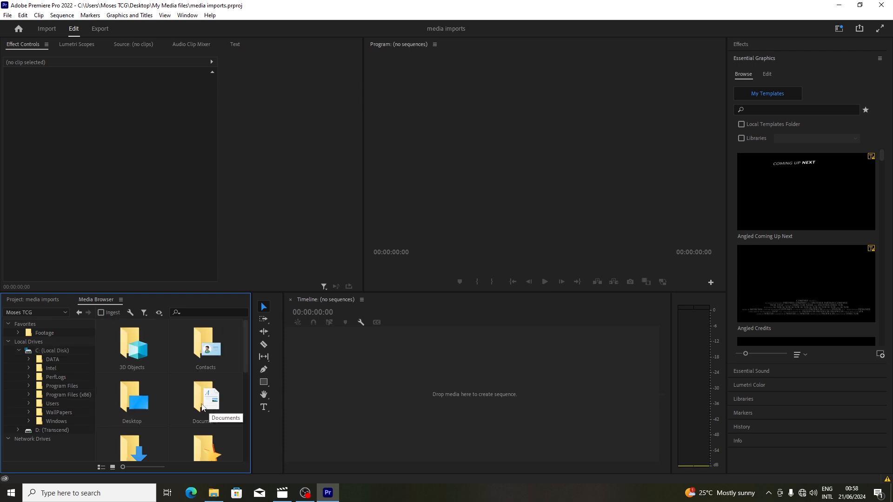
{"action": "double_click", "coordinate": [126, 408]}
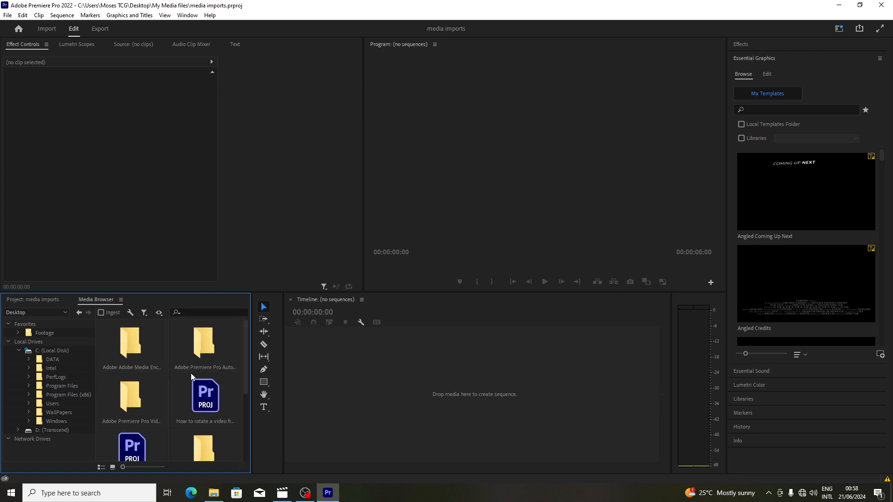
{"action": "left_click_drag", "start_coordinate": [246, 352], "coordinate": [244, 408]}
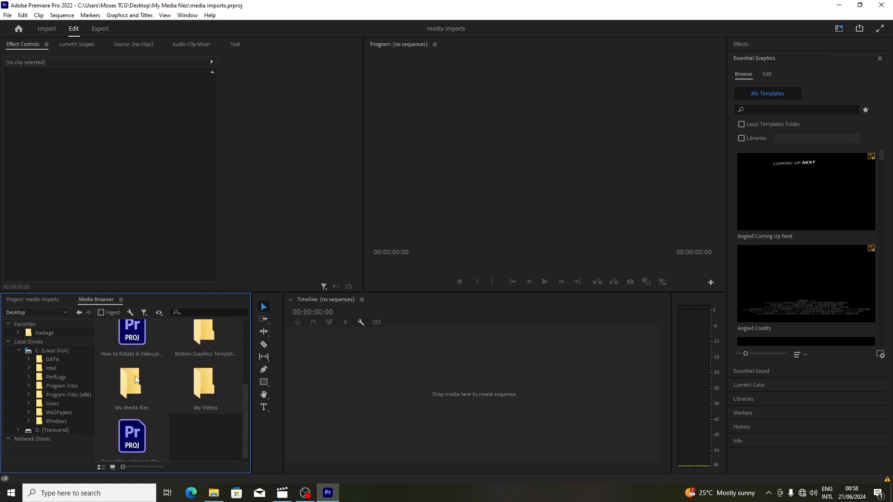
{"action": "double_click", "coordinate": [127, 389]}
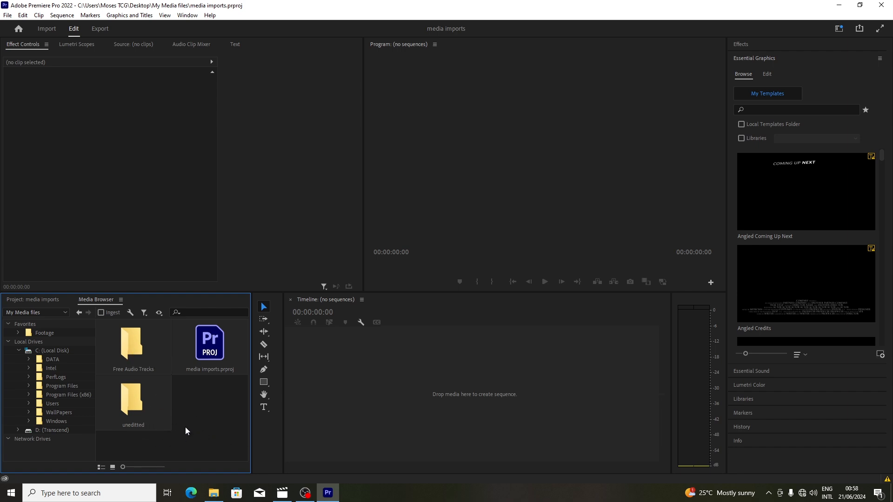
- Import the Free Audio Tracks and uneditted folders into the project, leaving out media imports.prproj
{"action": "left_click_drag", "start_coordinate": [195, 435], "coordinate": [93, 330]}
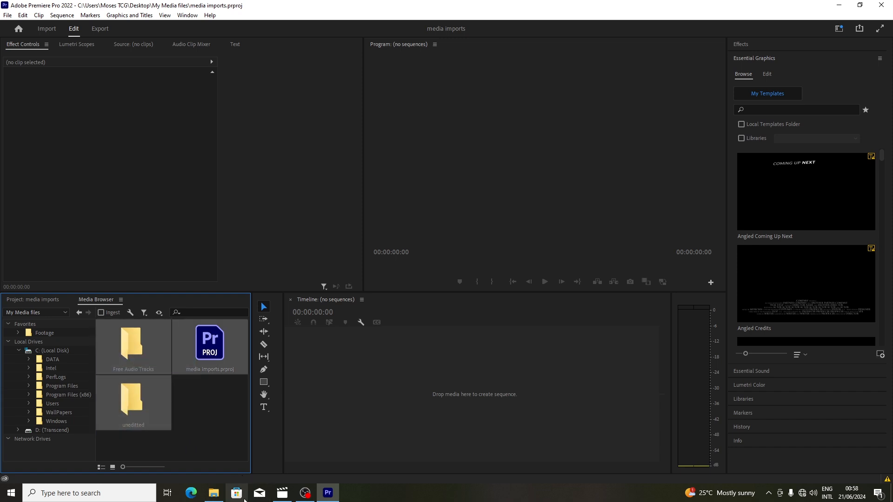
{"action": "left_click", "coordinate": [203, 354], "text": "ctrl"}
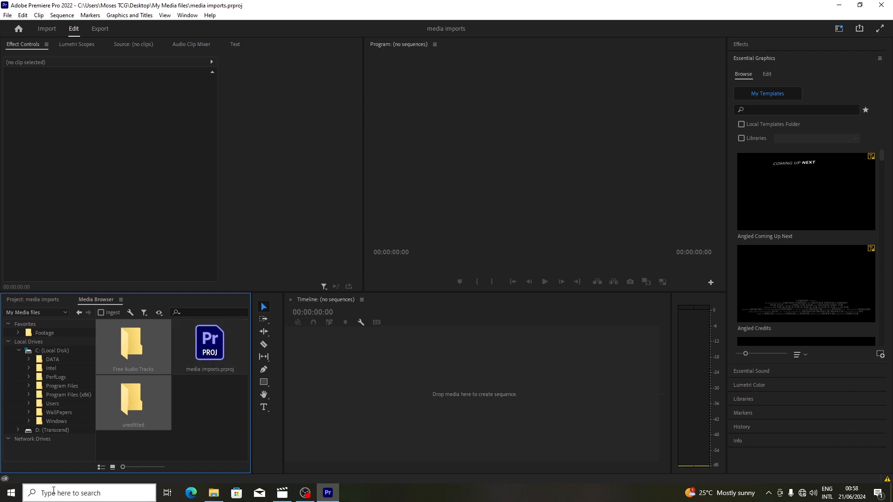
{"action": "right_click", "coordinate": [132, 346]}
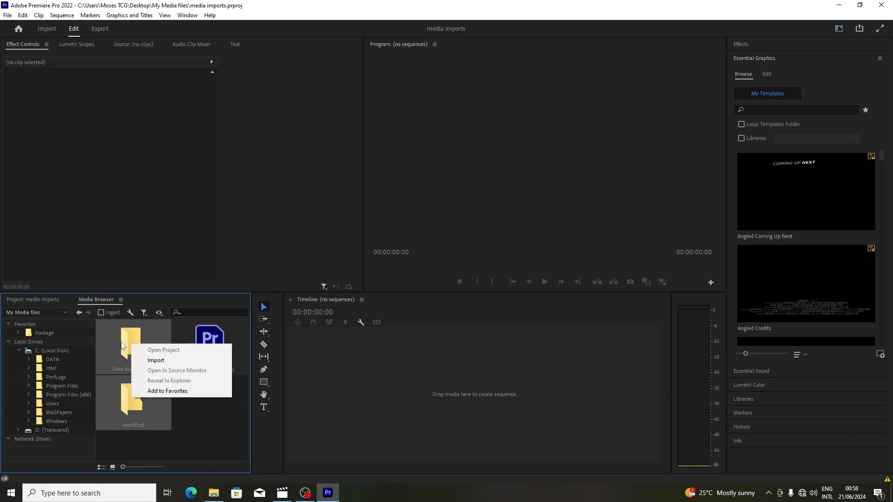
{"action": "left_click", "coordinate": [156, 360]}
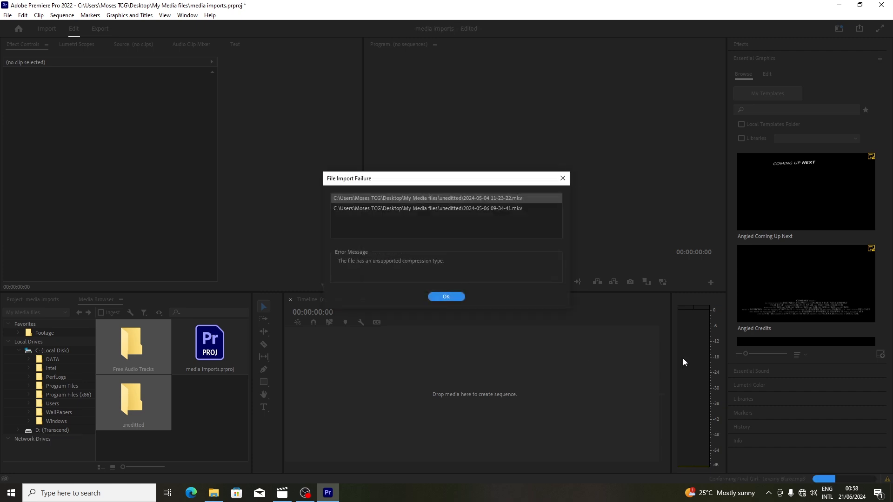
{"action": "left_click", "coordinate": [442, 296]}
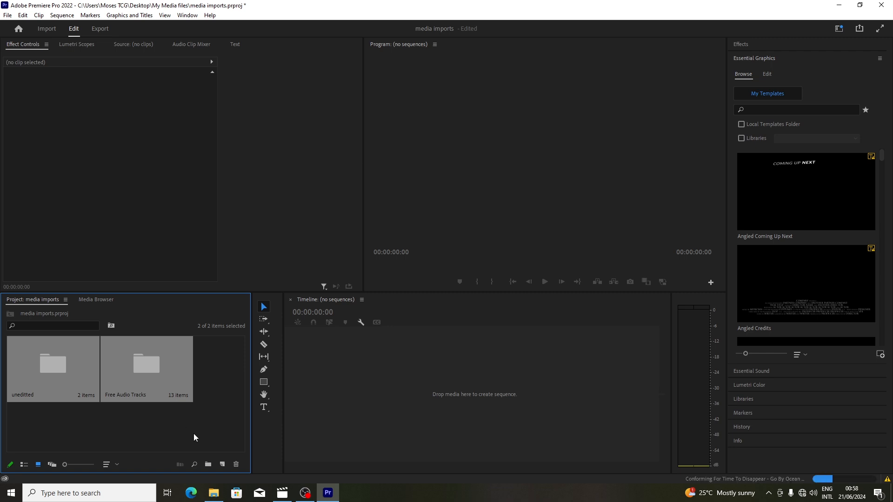
{"action": "left_click", "coordinate": [97, 427]}
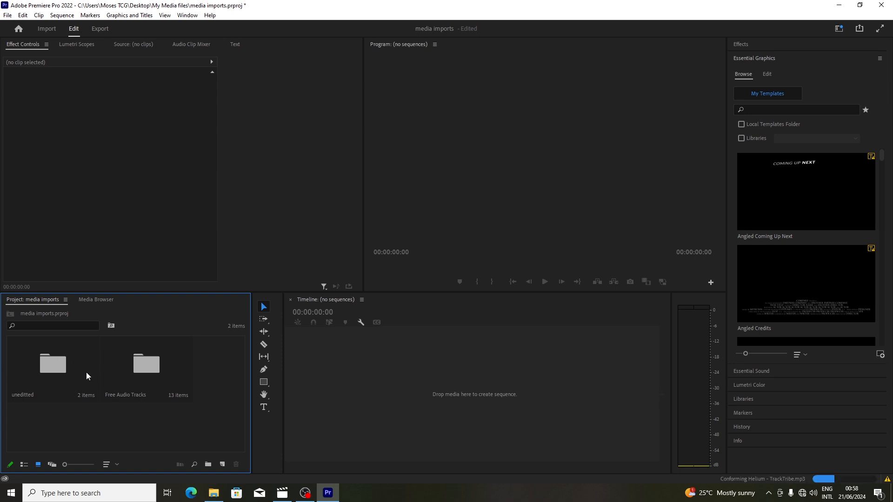
- Open the uneditted bin, create a new sequence from the "How to Install the Right Drivers" clip and stop its playback
{"action": "double_click", "coordinate": [52, 369]}
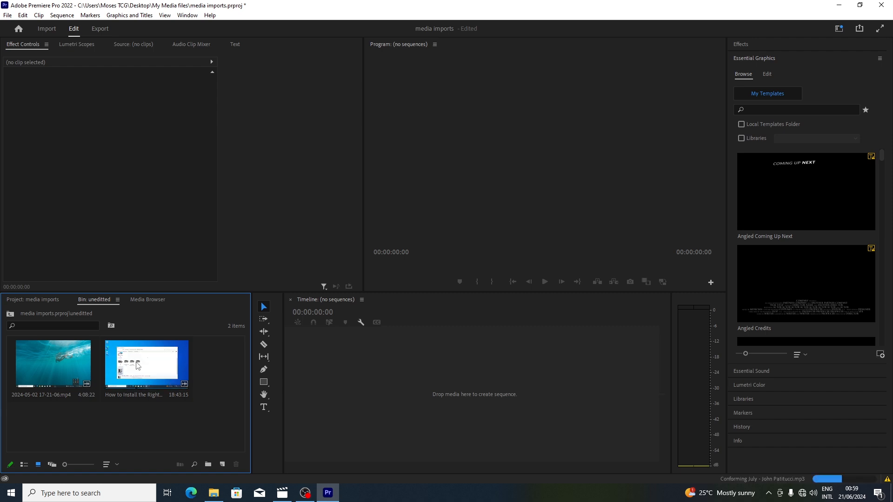
{"action": "right_click", "coordinate": [133, 392]}
{"action": "mouse_move", "coordinate": [137, 363]}
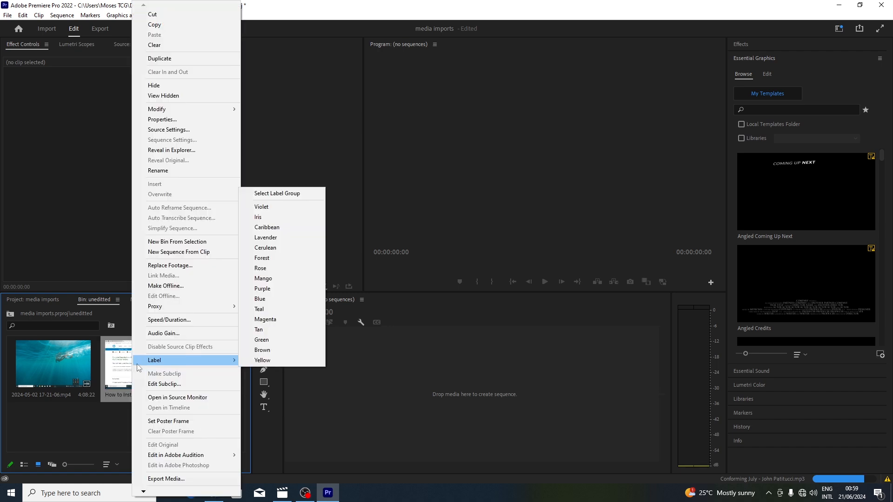
{"action": "left_click", "coordinate": [114, 374]}
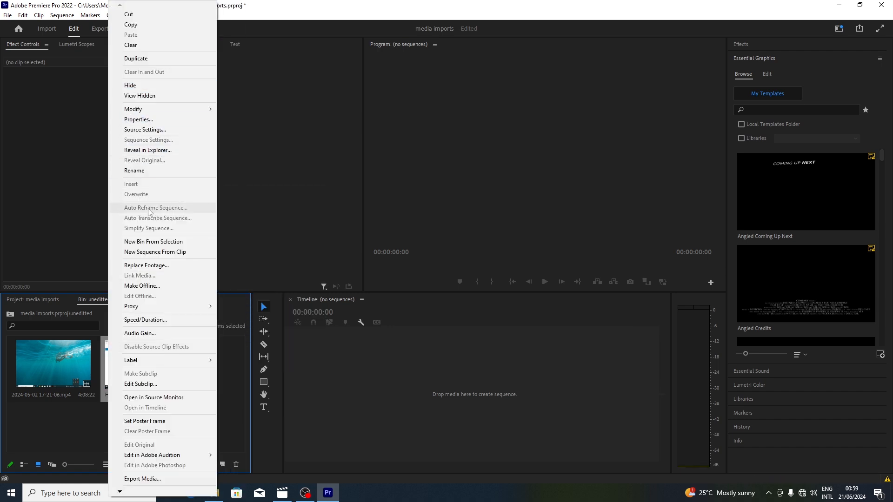
{"action": "left_click", "coordinate": [151, 252]}
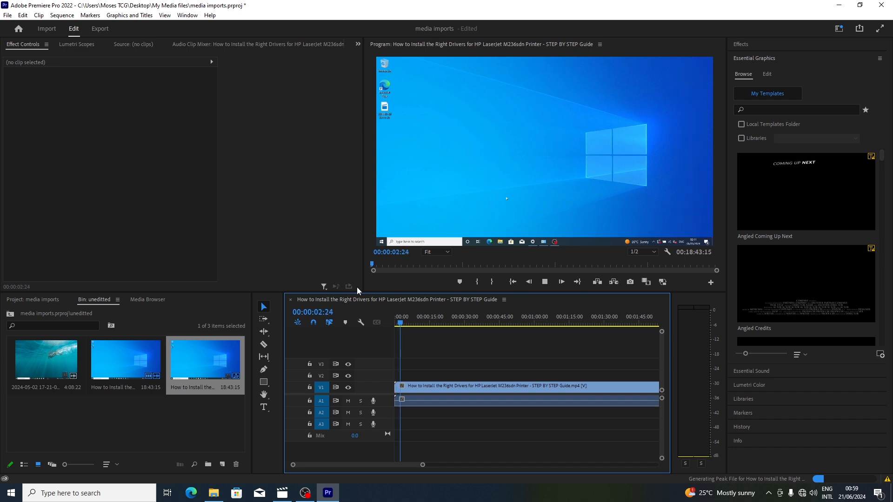
{"action": "key", "text": "space"}
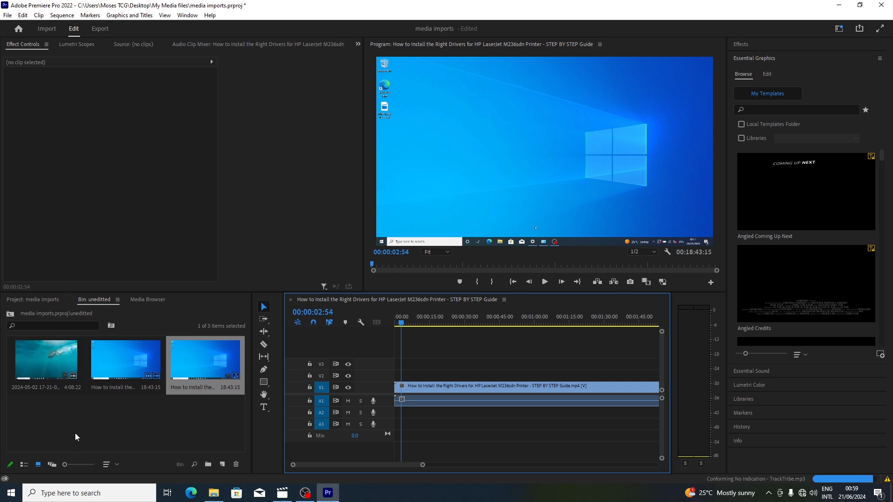
- Open the Free Audio Tracks bin and place the "Final Girl" track on audio track A2 at the sequence start
{"action": "left_click", "coordinate": [41, 300]}
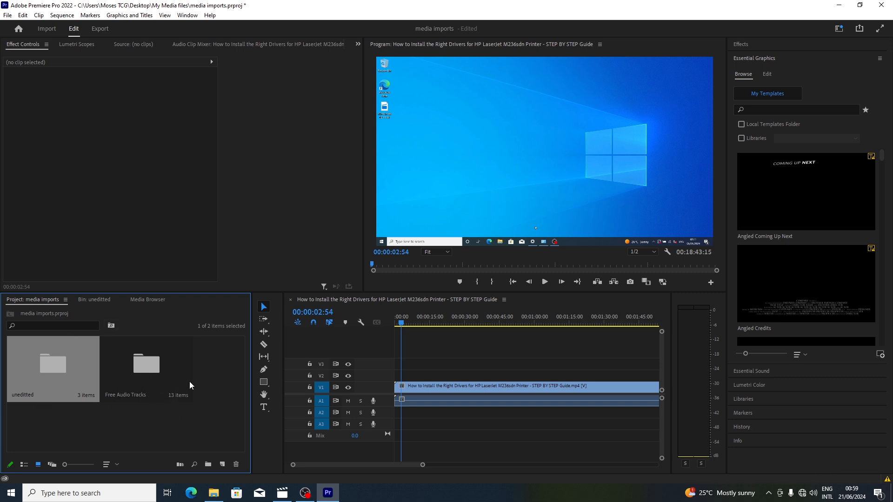
{"action": "double_click", "coordinate": [139, 372]}
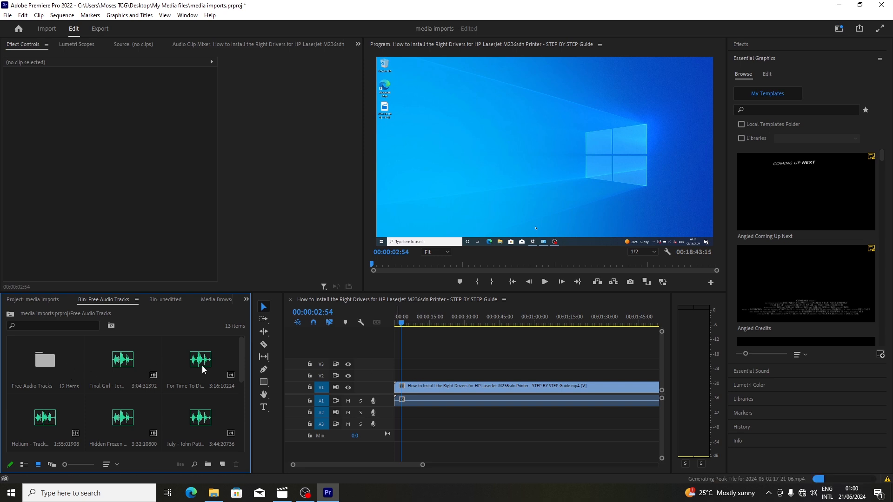
{"action": "left_click", "coordinate": [119, 359]}
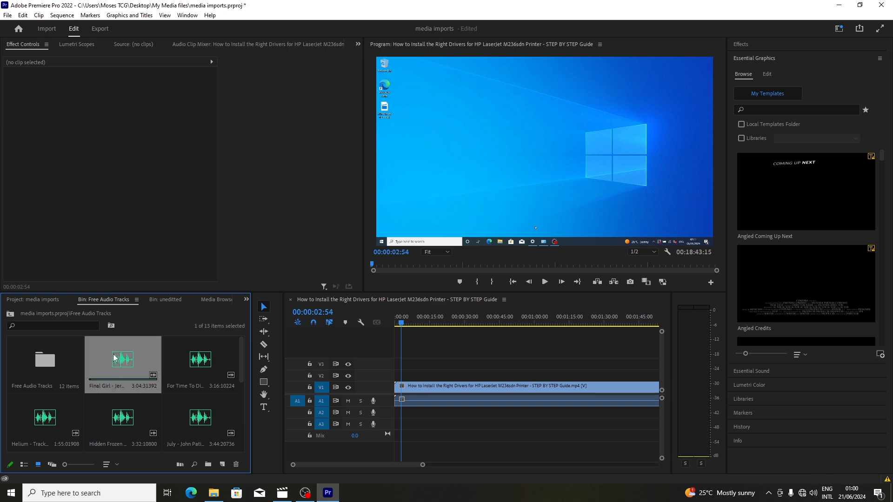
{"action": "left_click_drag", "start_coordinate": [484, 483], "coordinate": [392, 414]}
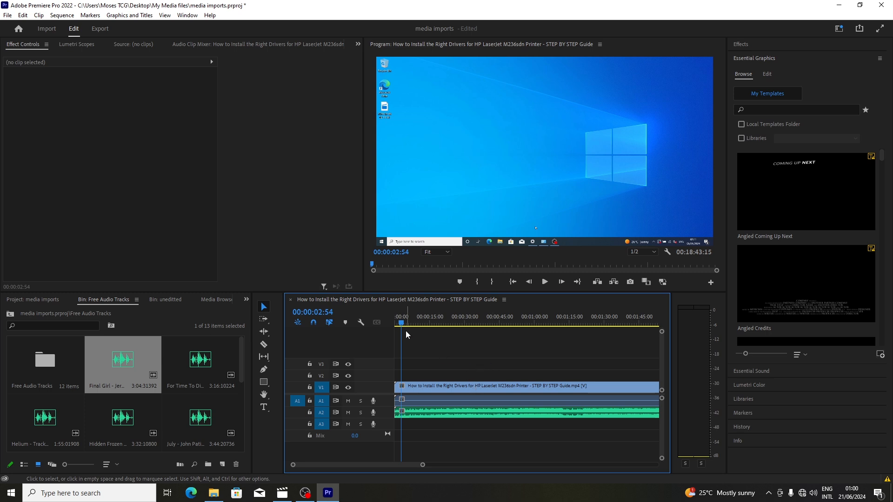
- Play the sequence from its start for about two seconds to check the video and added audio track, and stop playback
{"action": "left_click", "coordinate": [396, 321]}
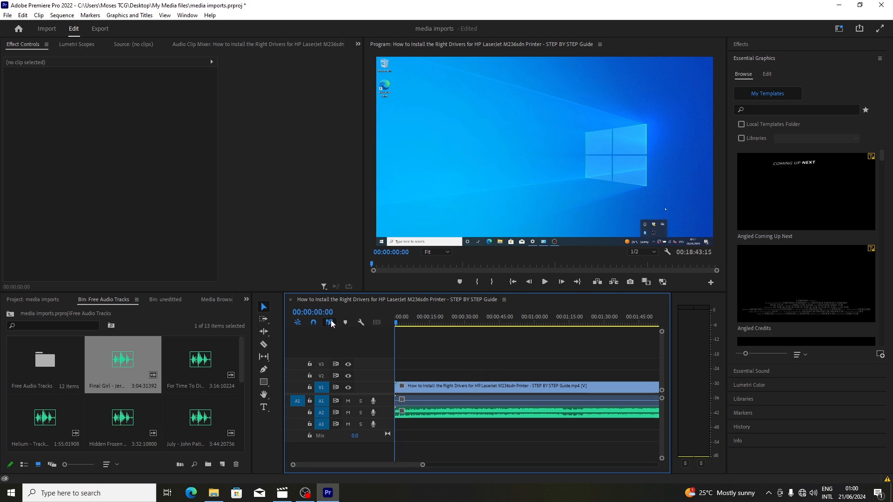
{"action": "key", "text": "space"}
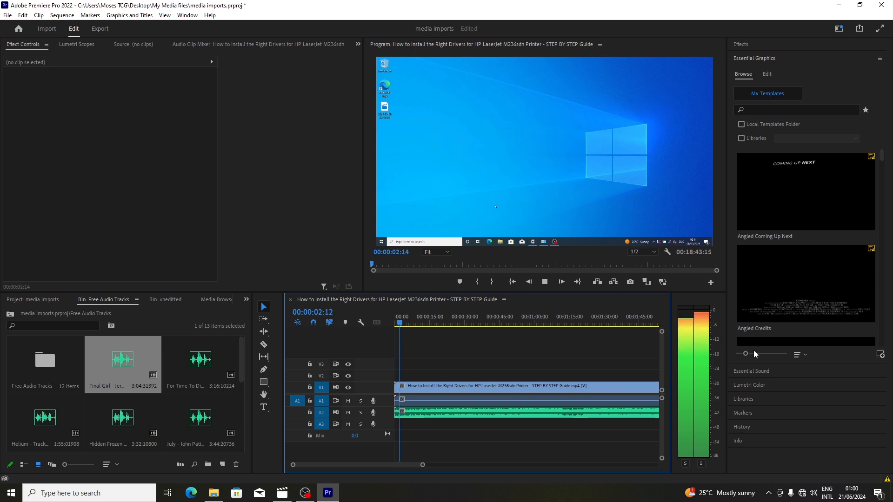
{"action": "key", "text": "space"}
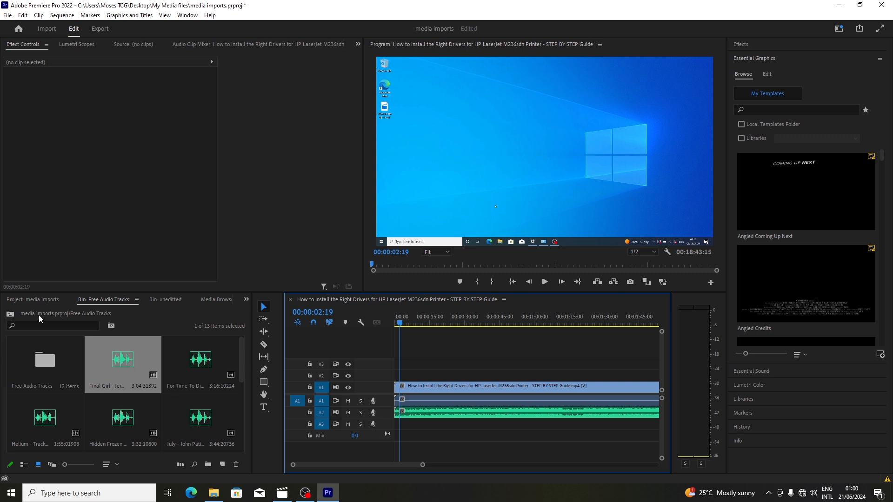
- Look over the project's top-level bins and the Import workspace, and return to the Free Audio Tracks bin in the Edit workspace
{"action": "left_click", "coordinate": [36, 299]}
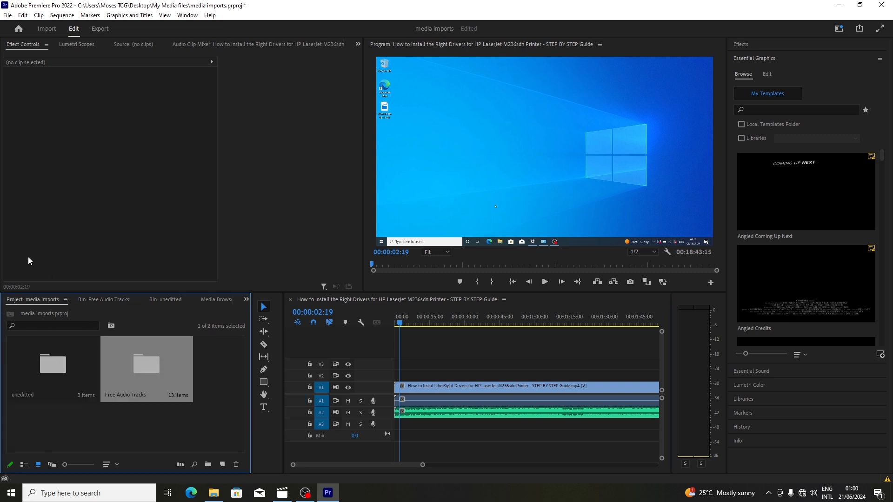
{"action": "left_click", "coordinate": [47, 29]}
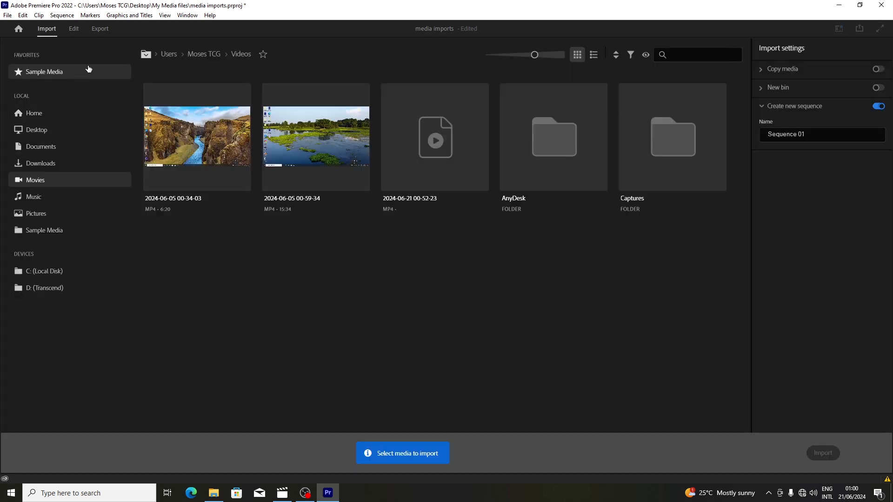
{"action": "left_click", "coordinate": [74, 30]}
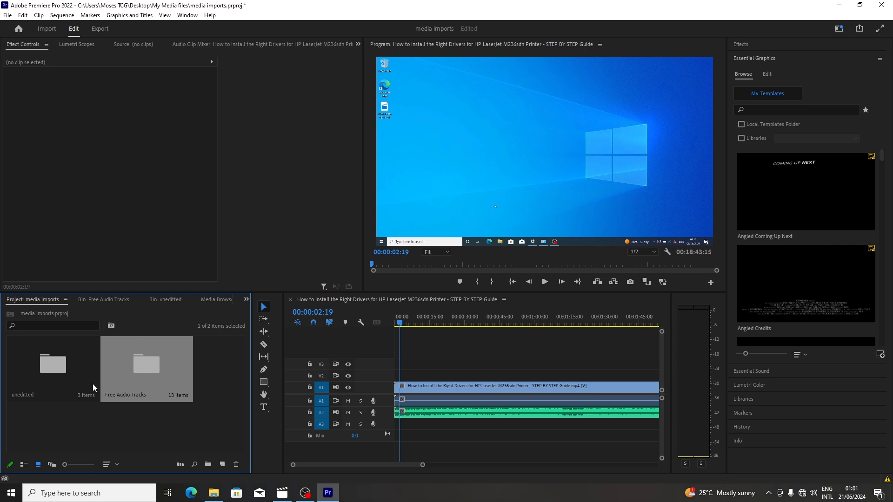
{"action": "left_click", "coordinate": [112, 301]}
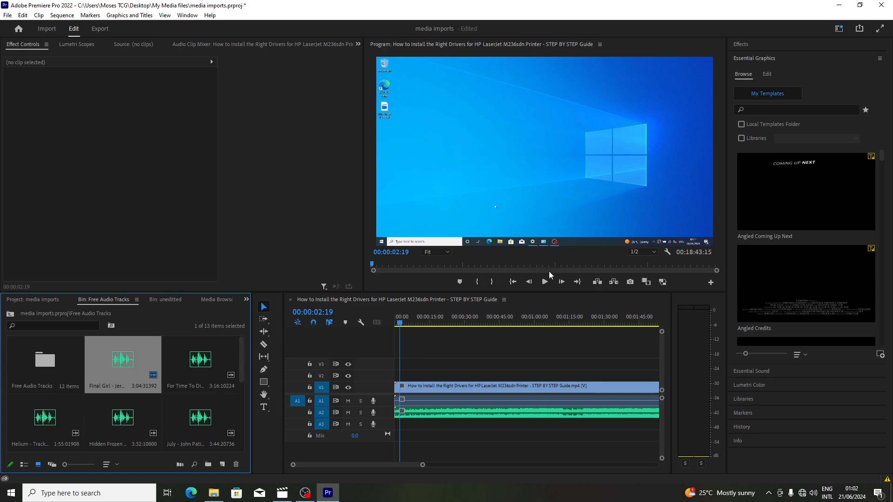
{"action": "left_click", "coordinate": [839, 7]}
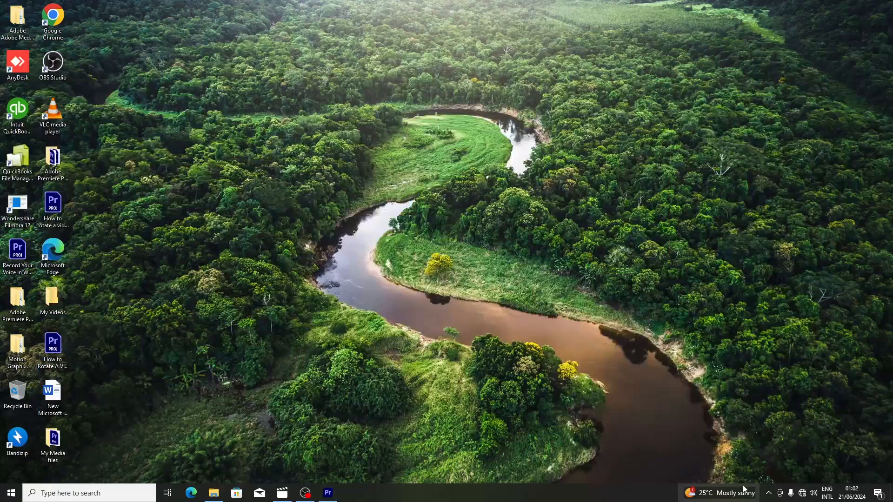
{"action": "left_click", "coordinate": [757, 493]}
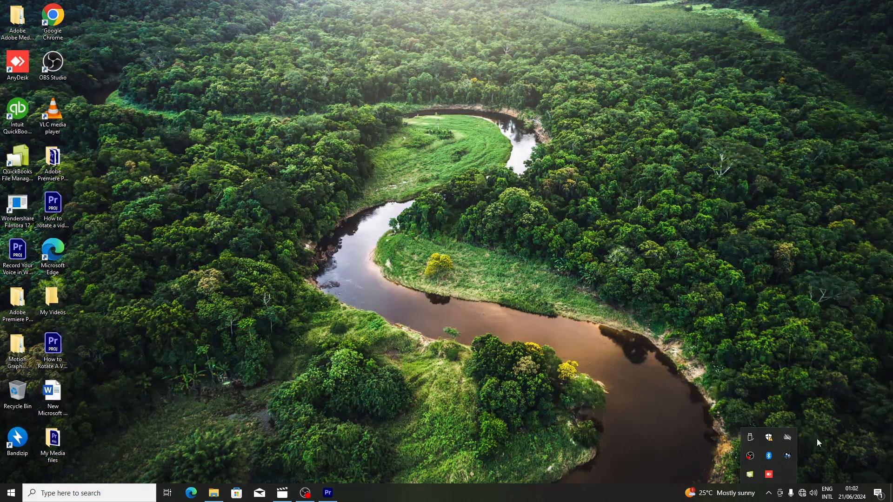
{"action": "right_click", "coordinate": [751, 457]}
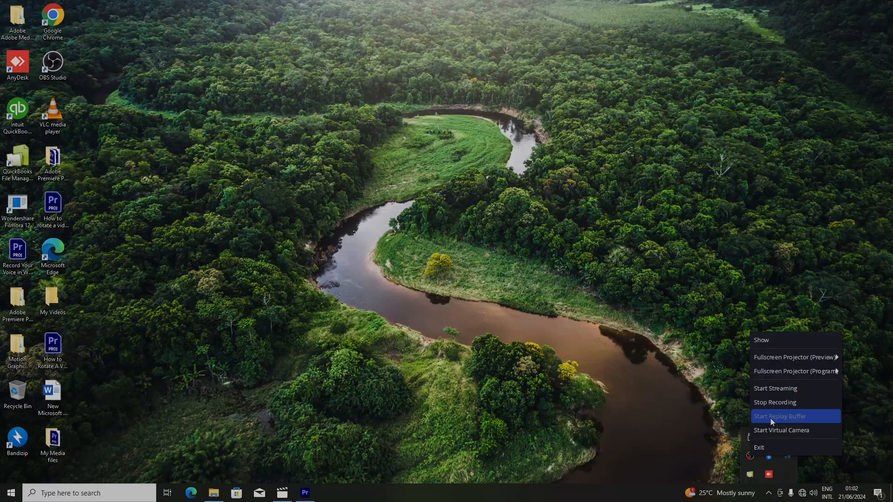